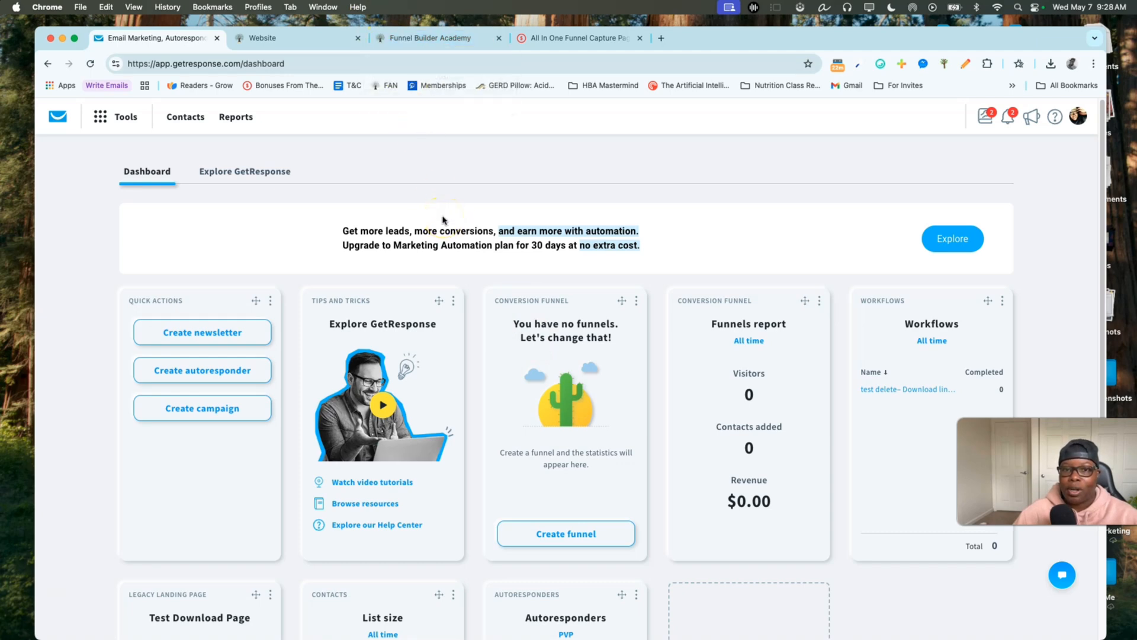
Step: Switch to the funnel builder website and close the open Funnel Settings to return to the page editor
{"action": "left_click", "coordinate": [407, 41]}
{"action": "left_click", "coordinate": [299, 40]}
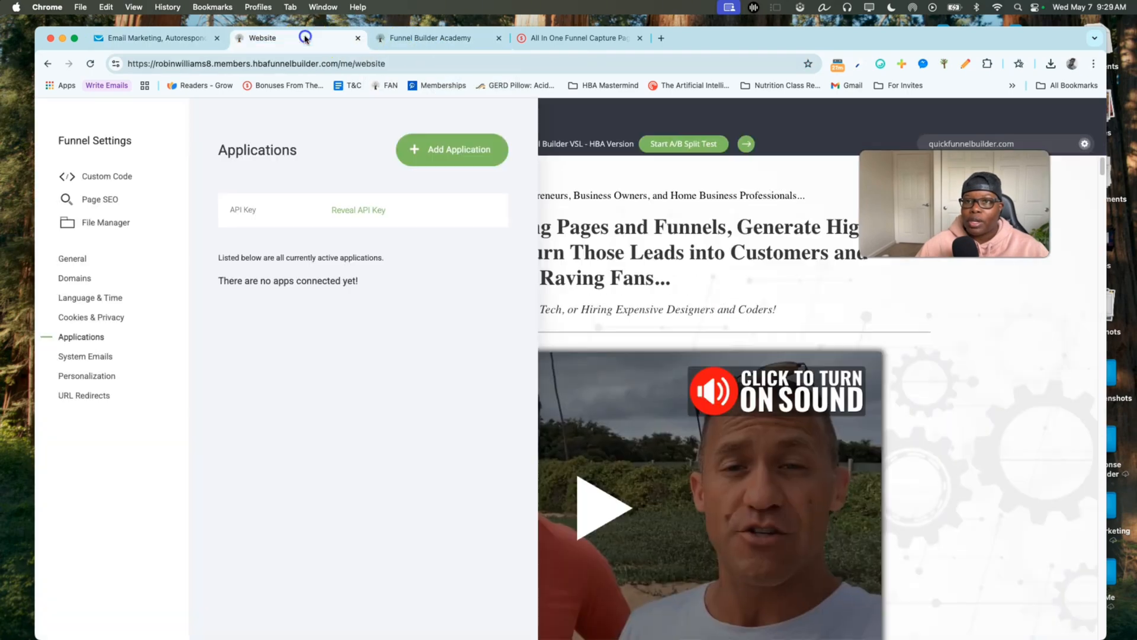
{"action": "left_click", "coordinate": [658, 210]}
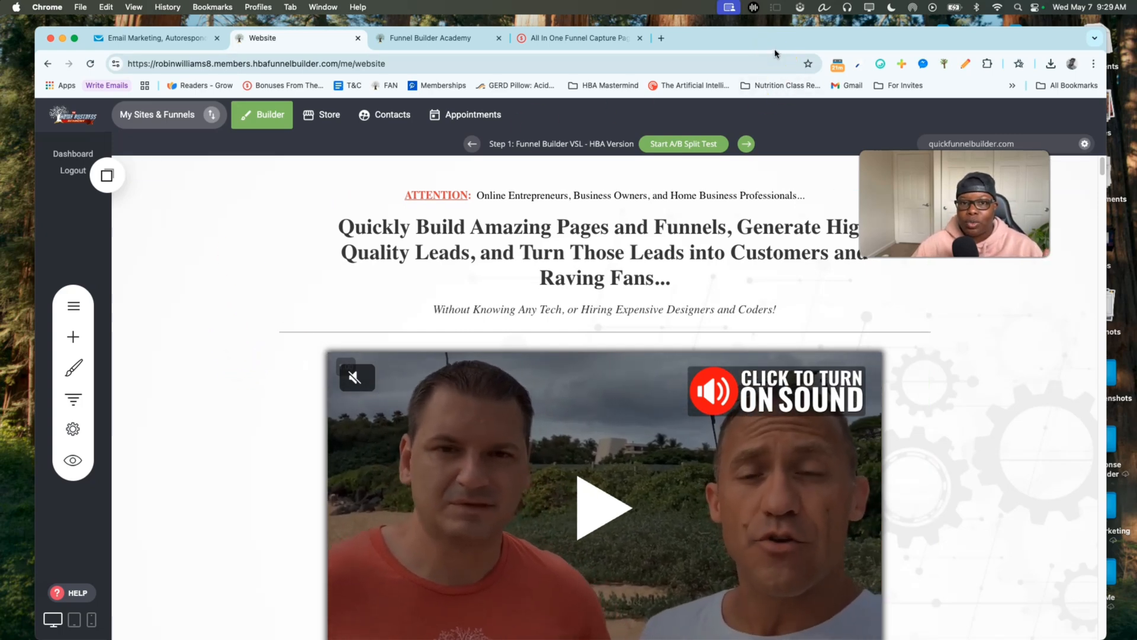
{"action": "left_click_drag", "start_coordinate": [773, 41], "coordinate": [818, 38]}
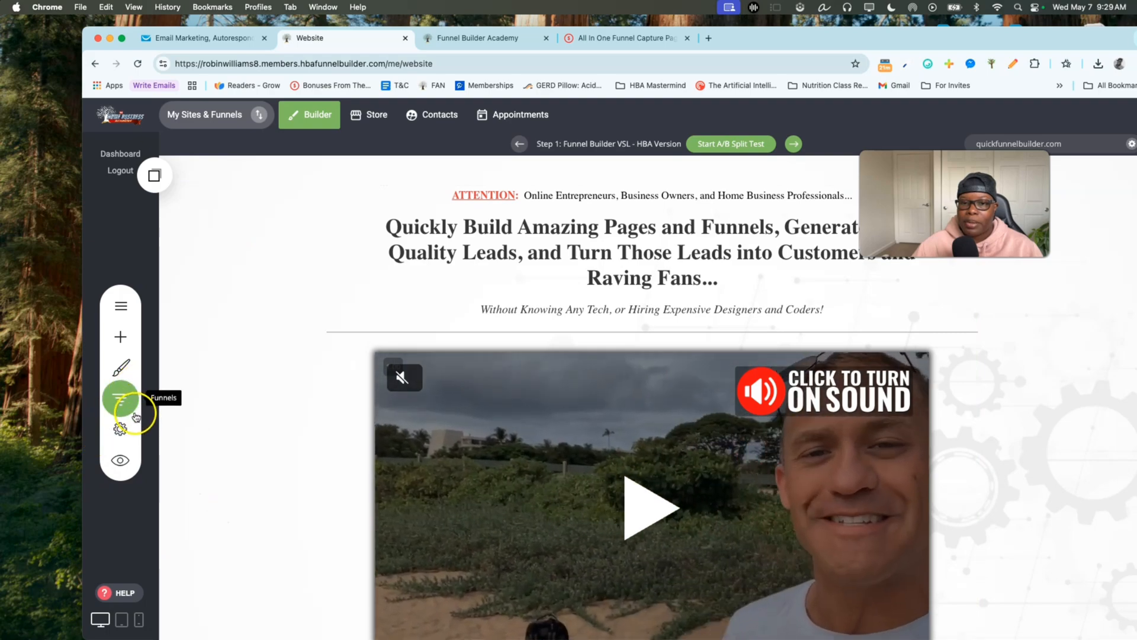
Step: Add a new application in the QuickFunnelBuilder.com funnel settings, choosing GetResponse to connect from the available apps
{"action": "left_click", "coordinate": [119, 431]}
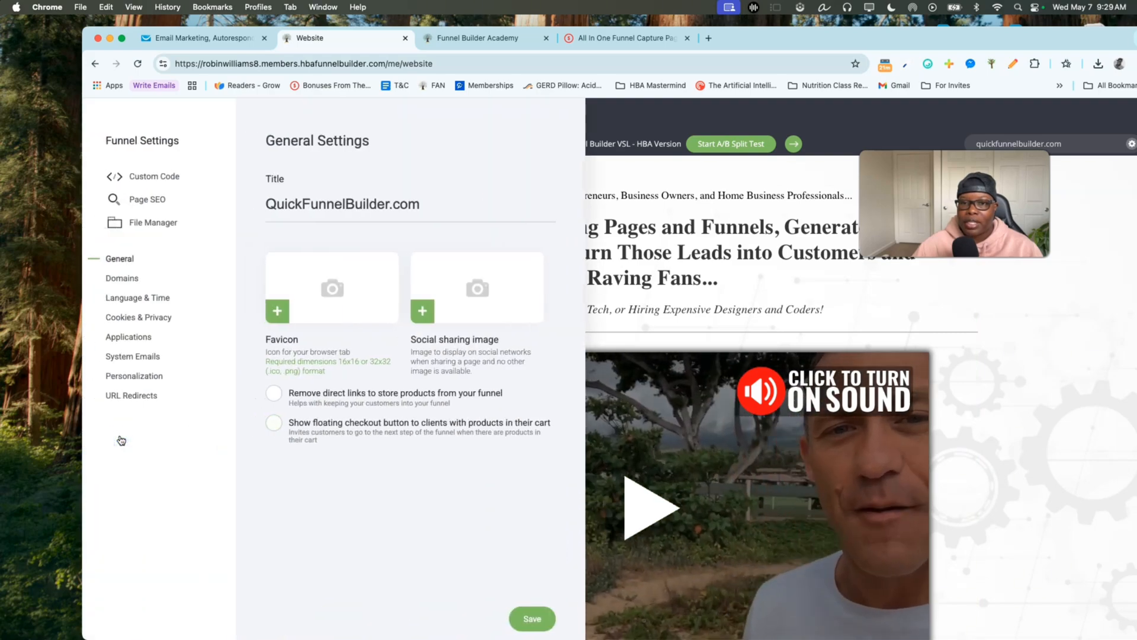
{"action": "left_click", "coordinate": [140, 338]}
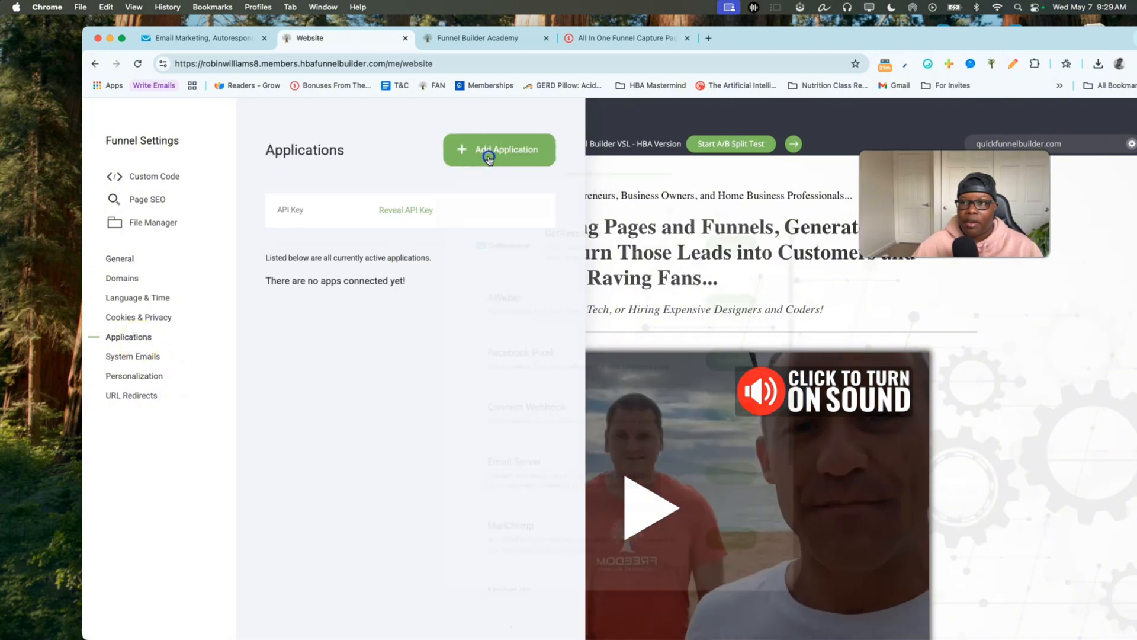
{"action": "left_click", "coordinate": [491, 152]}
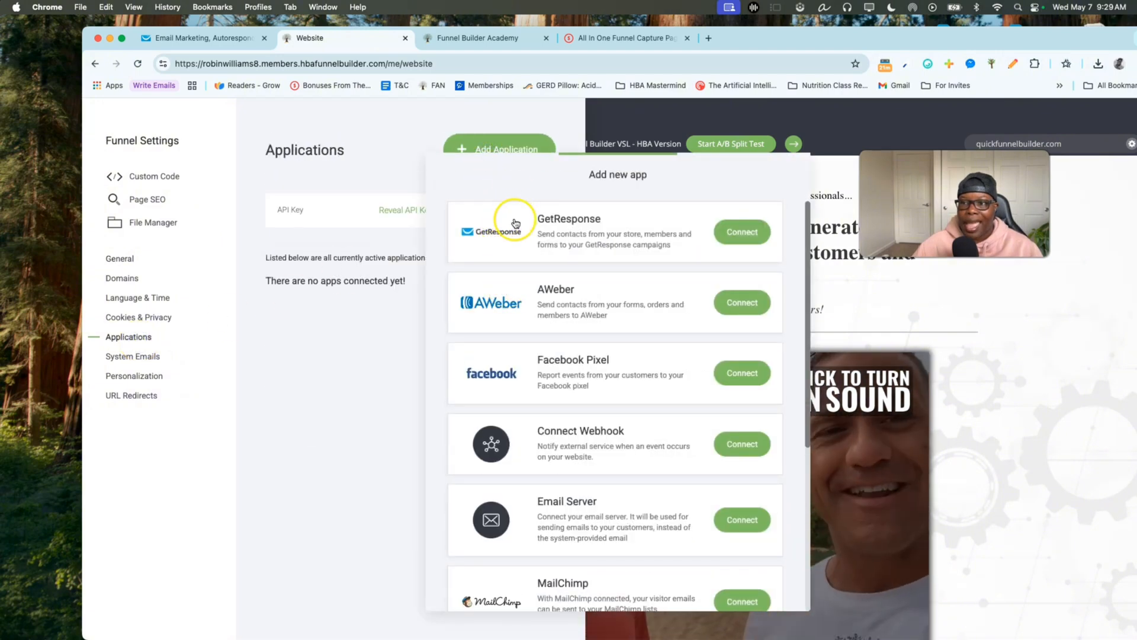
{"action": "scroll", "coordinate": [524, 432], "scroll_direction": "down", "scroll_amount": 5}
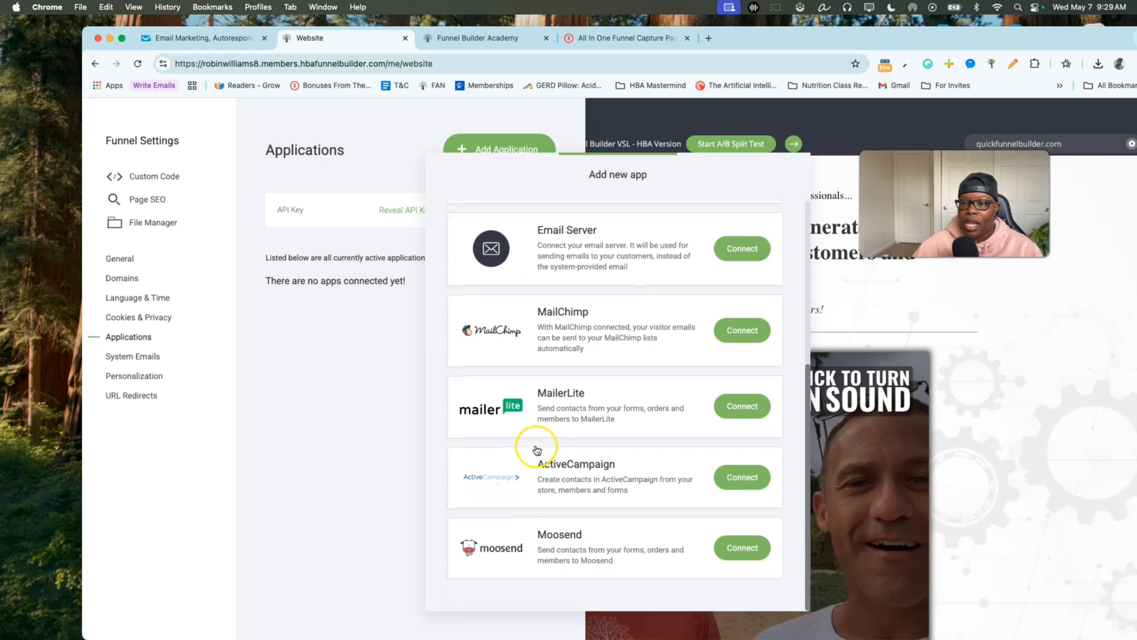
{"action": "scroll", "coordinate": [537, 449], "scroll_direction": "up", "scroll_amount": 2}
{"action": "scroll", "coordinate": [533, 450], "scroll_direction": "up", "scroll_amount": 1}
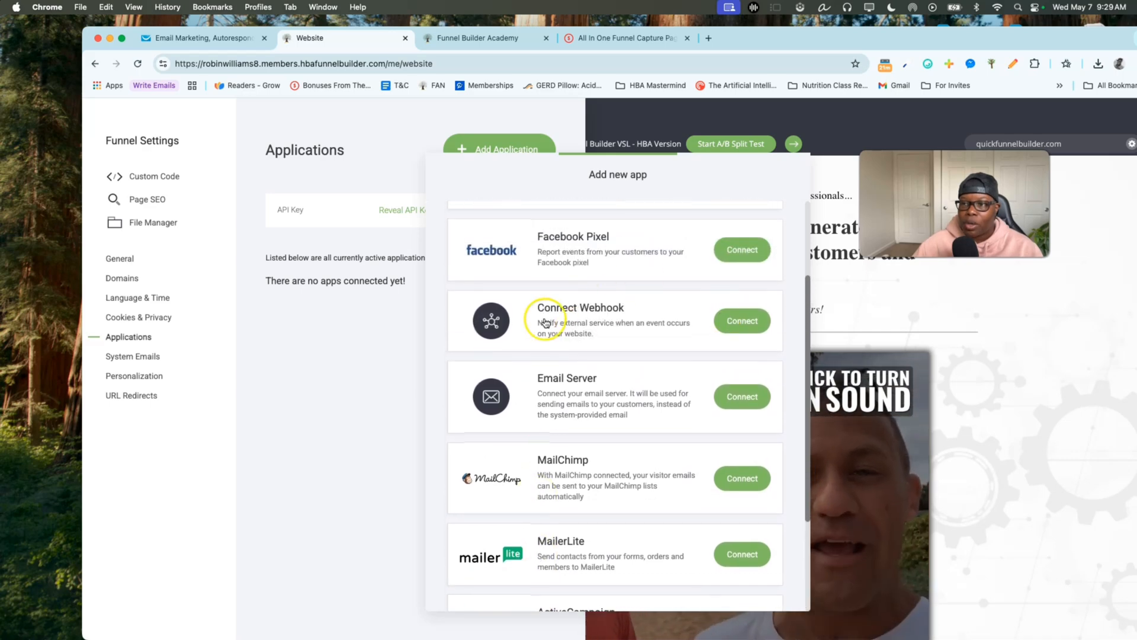
{"action": "scroll", "coordinate": [501, 335], "scroll_direction": "up", "scroll_amount": 3}
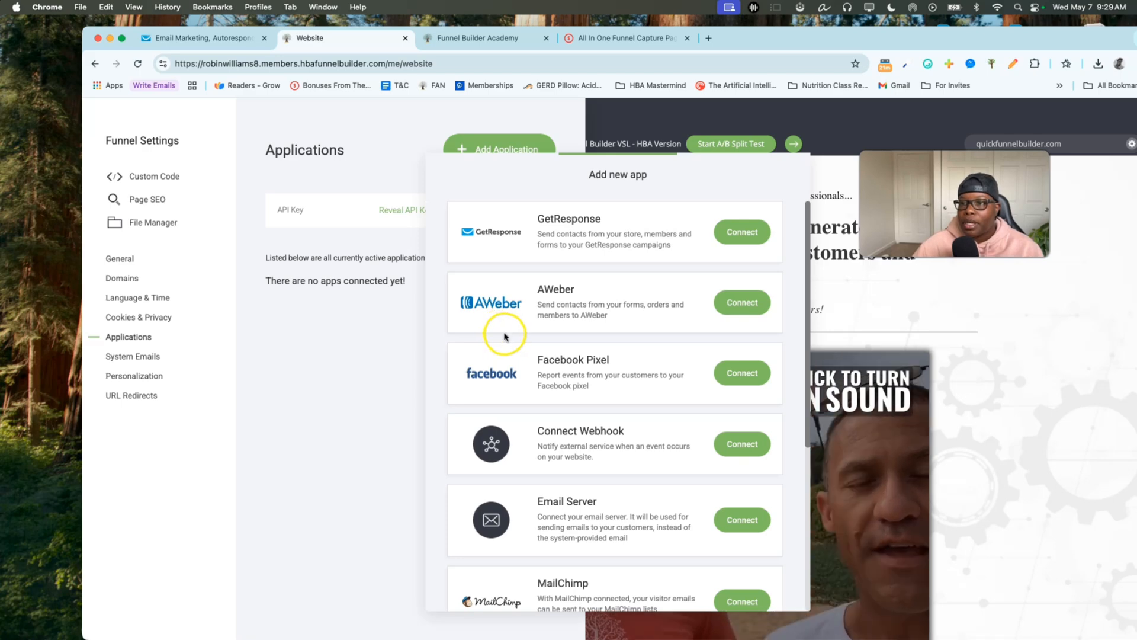
{"action": "left_click", "coordinate": [742, 232]}
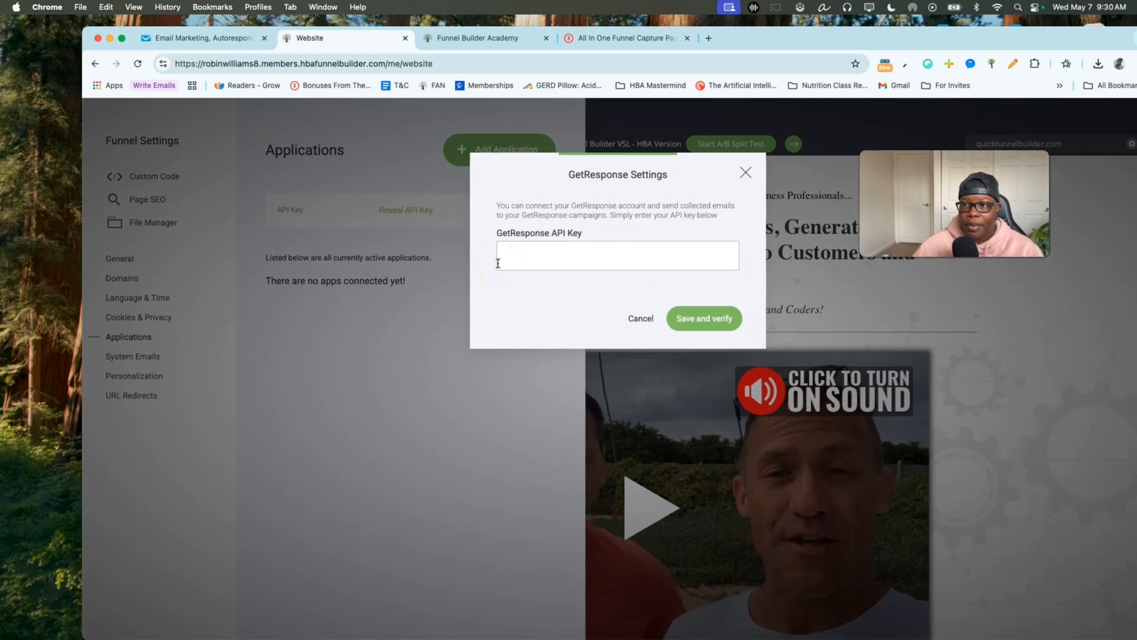
Step: Switch to GetResponse and open the API key management page within Integrations and API
{"action": "left_click", "coordinate": [184, 42]}
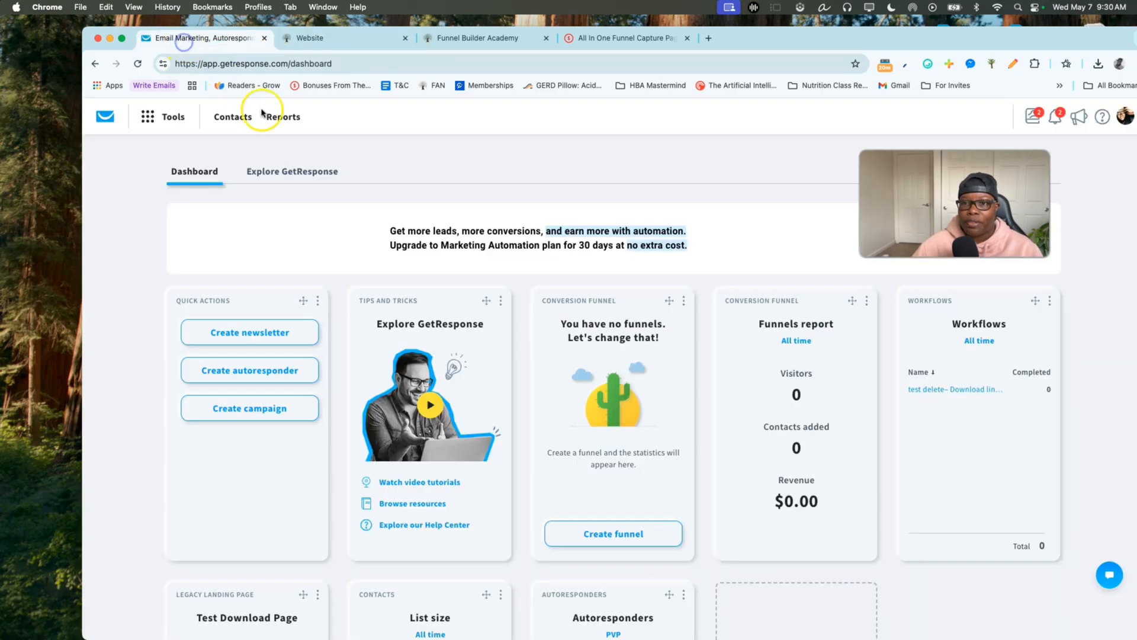
{"action": "left_click", "coordinate": [149, 119]}
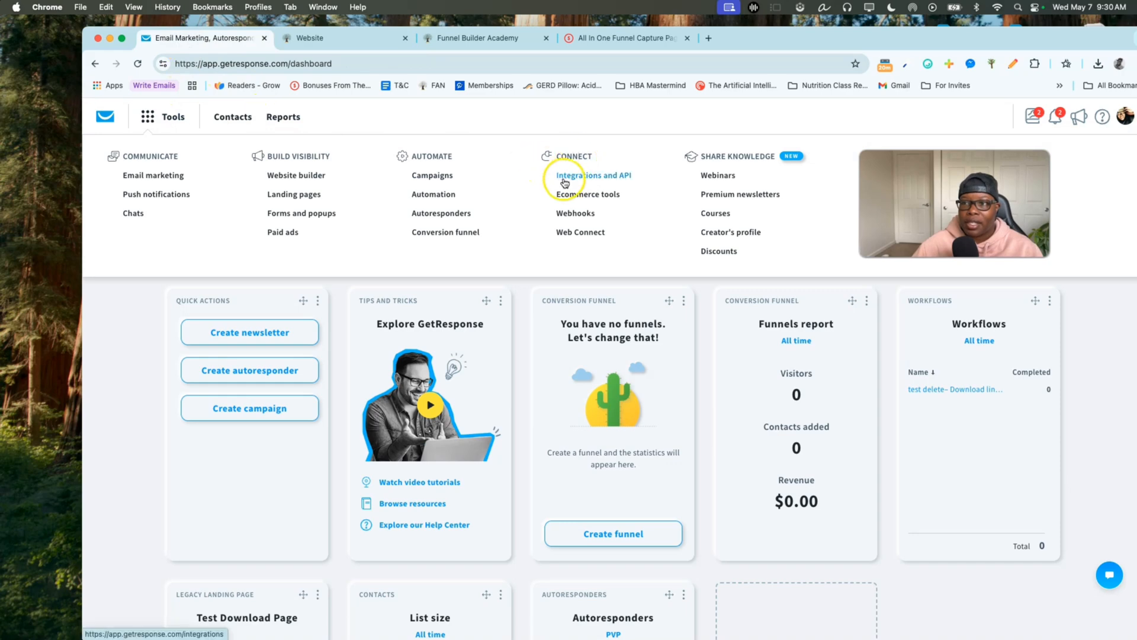
{"action": "left_click", "coordinate": [615, 185]}
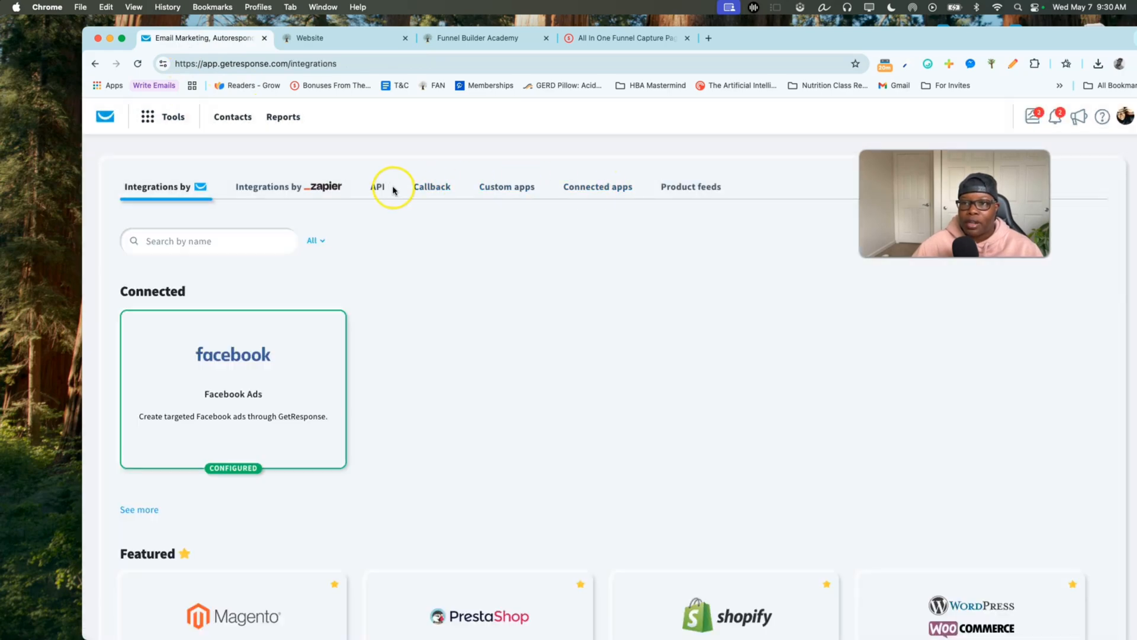
{"action": "left_click", "coordinate": [378, 187]}
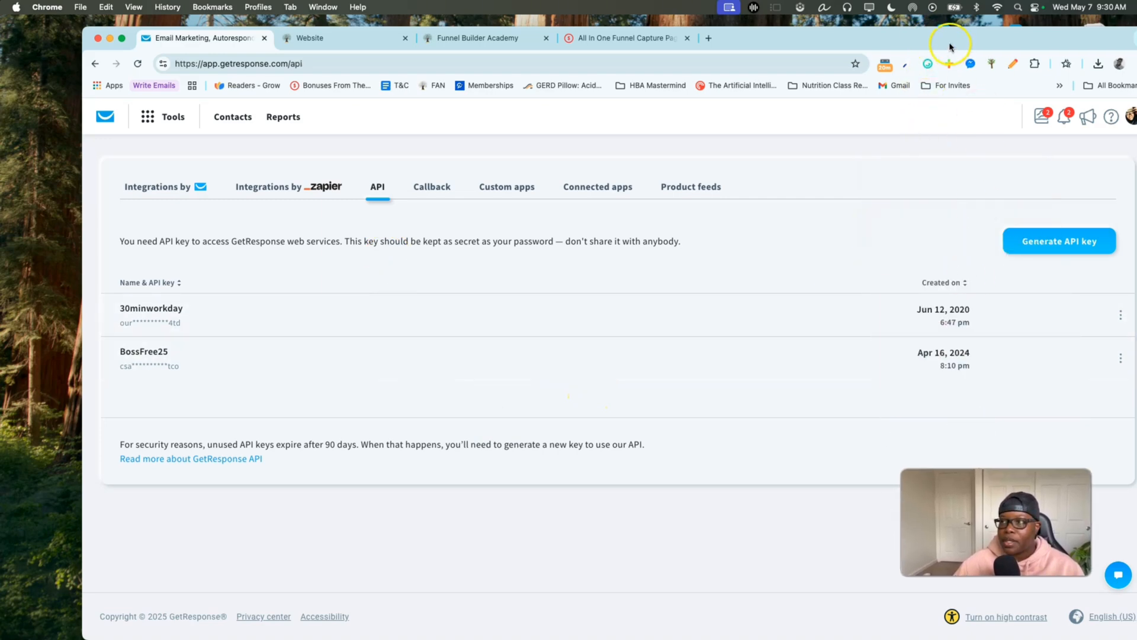
Step: Generate a new GetResponse API key named QuickFunnelBuilder and copy the key
{"action": "left_click_drag", "start_coordinate": [951, 49], "coordinate": [920, 45]}
{"action": "left_click", "coordinate": [1020, 247]}
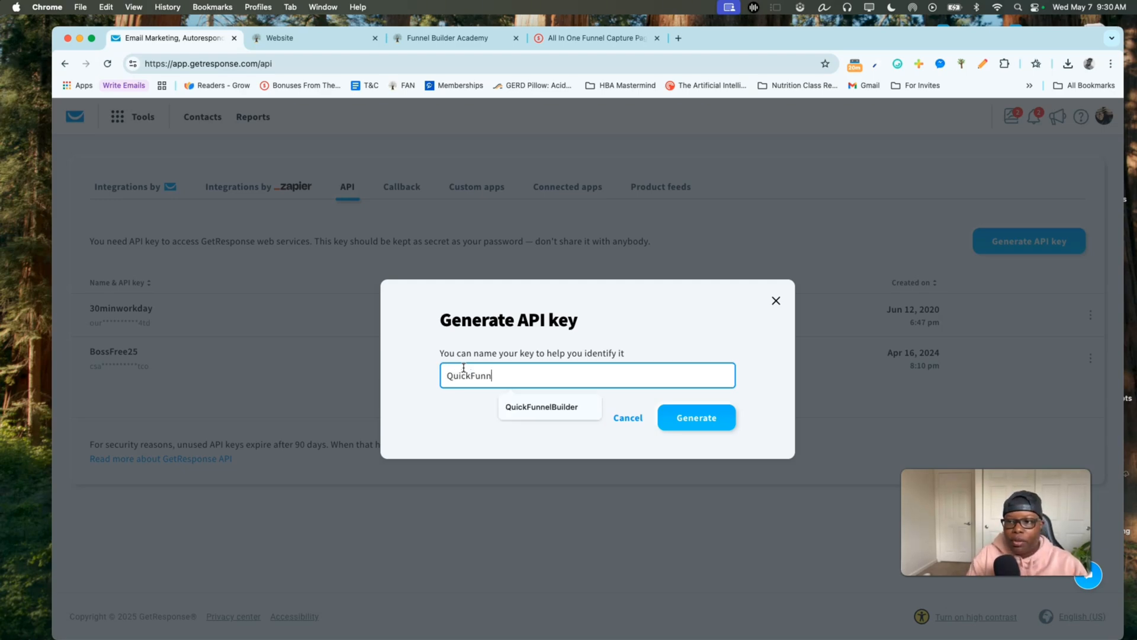
{"action": "left_click", "coordinate": [519, 406]}
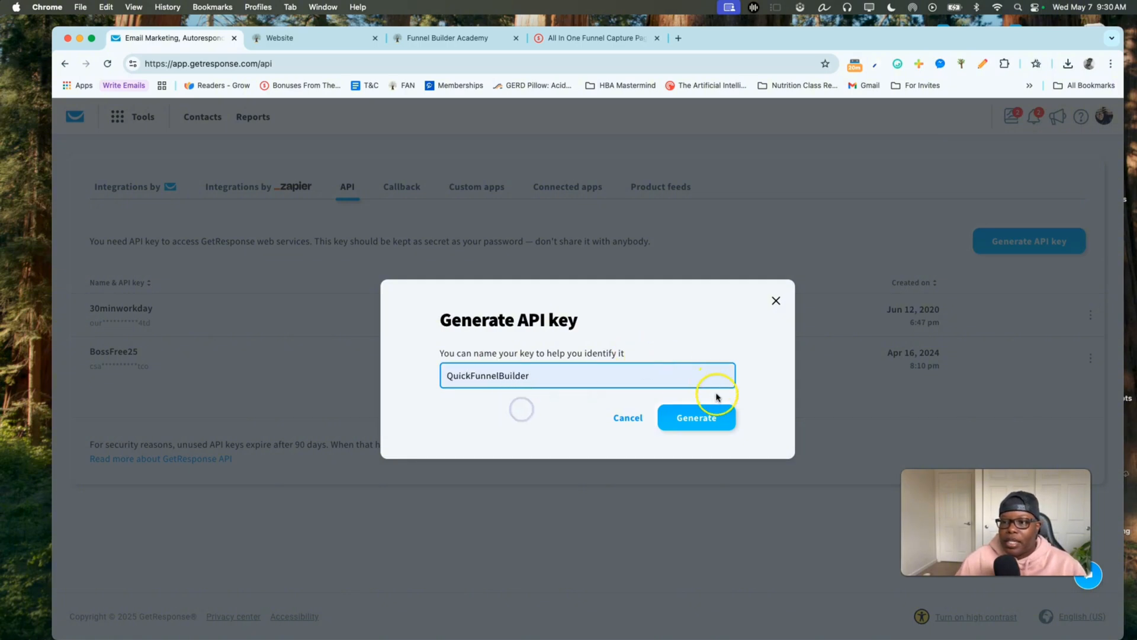
{"action": "left_click", "coordinate": [713, 421]}
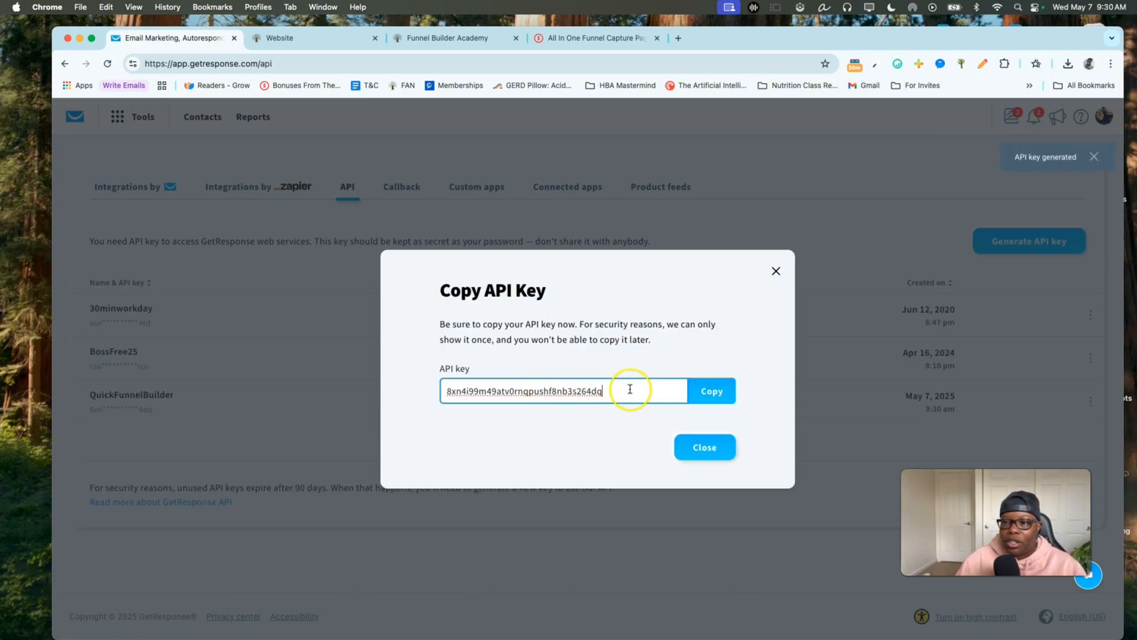
{"action": "left_click", "coordinate": [710, 392]}
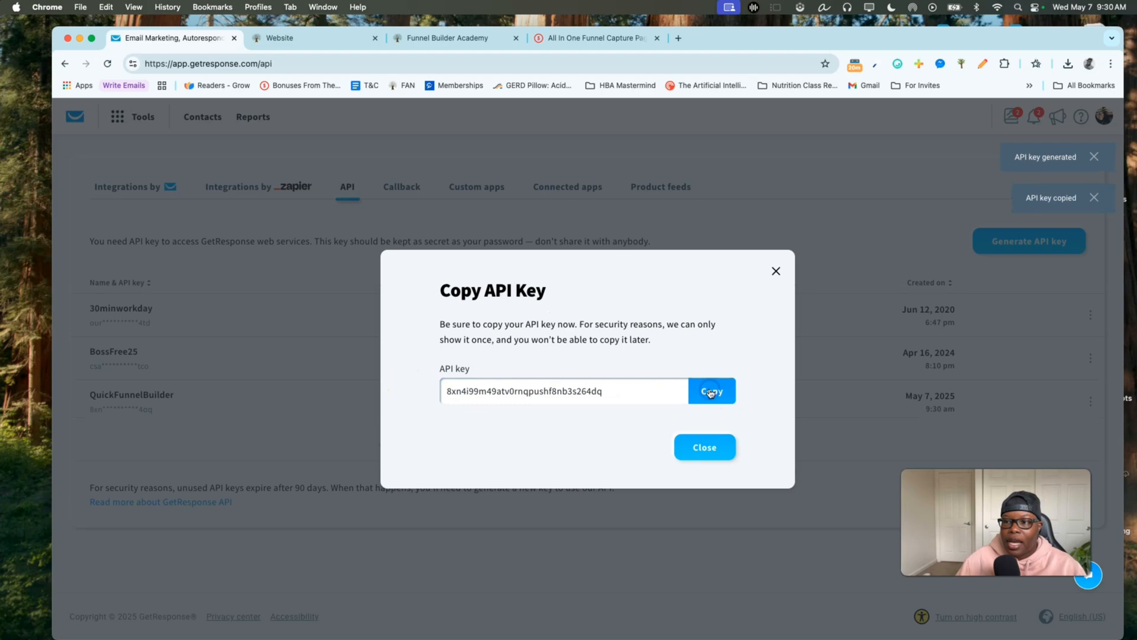
Step: Return to the funnel builder, paste the GetResponse API key into the connection settings, and save and verify it
{"action": "left_click", "coordinate": [299, 43]}
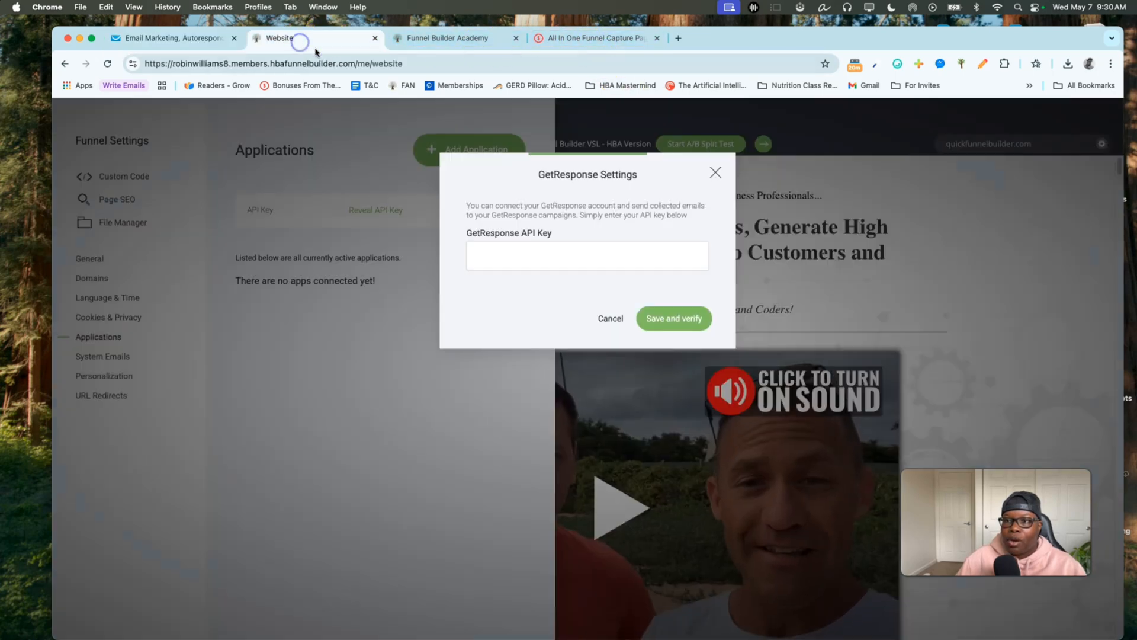
{"action": "left_click", "coordinate": [531, 251]}
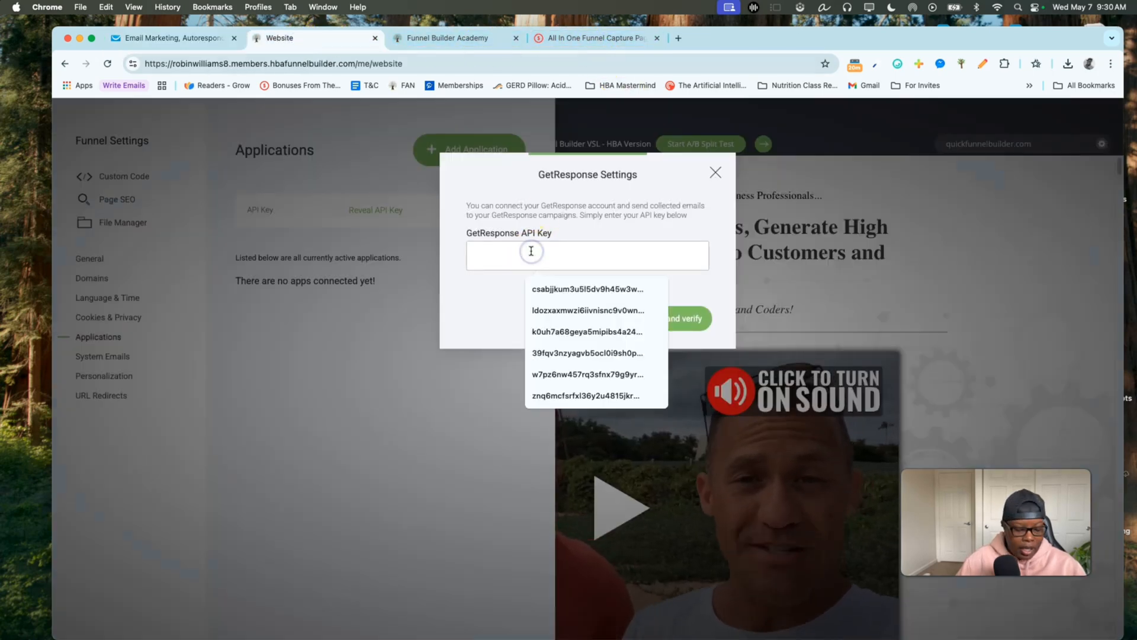
{"action": "key", "text": "super+v"}
{"action": "left_click", "coordinate": [684, 321]}
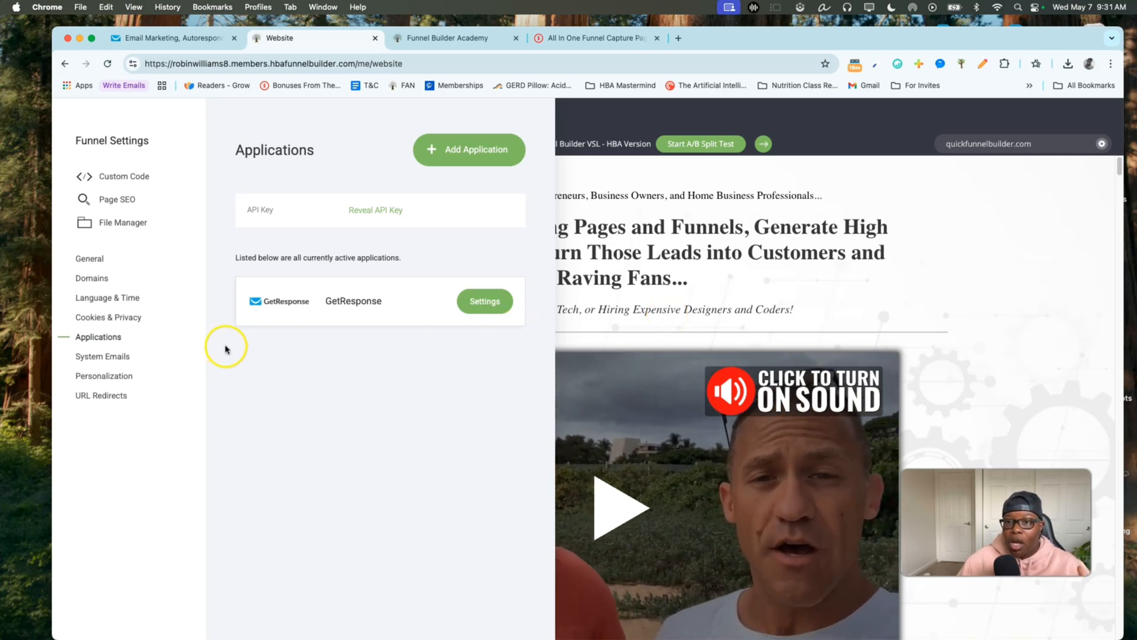
Step: Leave the funnel settings and open the Form Build Example step of the funnel for editing
{"action": "left_click", "coordinate": [668, 298]}
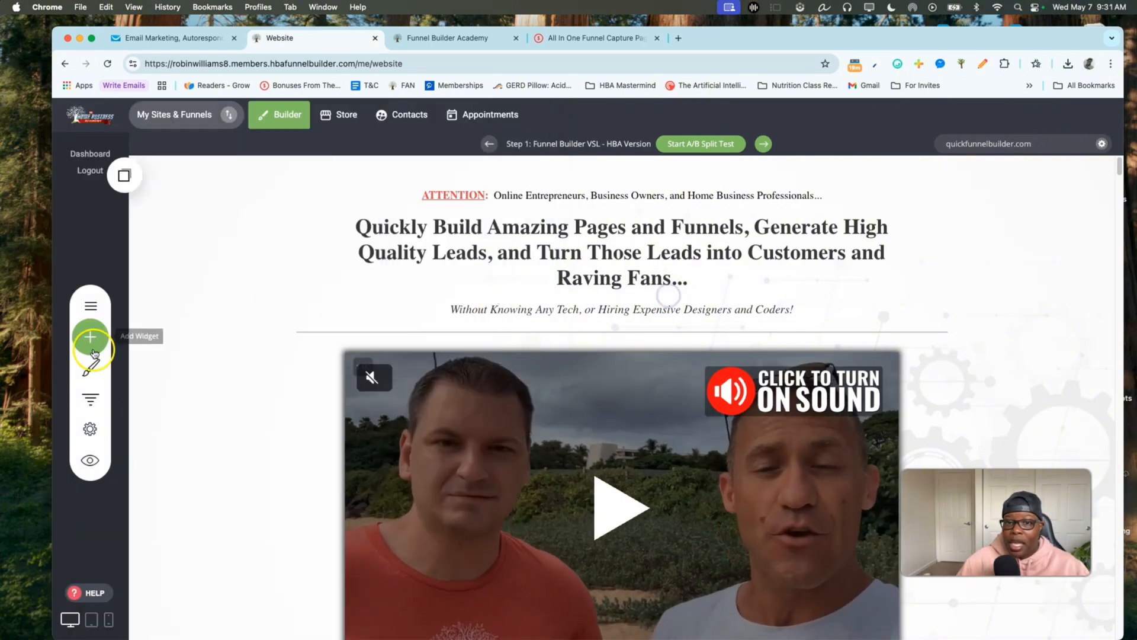
{"action": "left_click", "coordinate": [94, 396]}
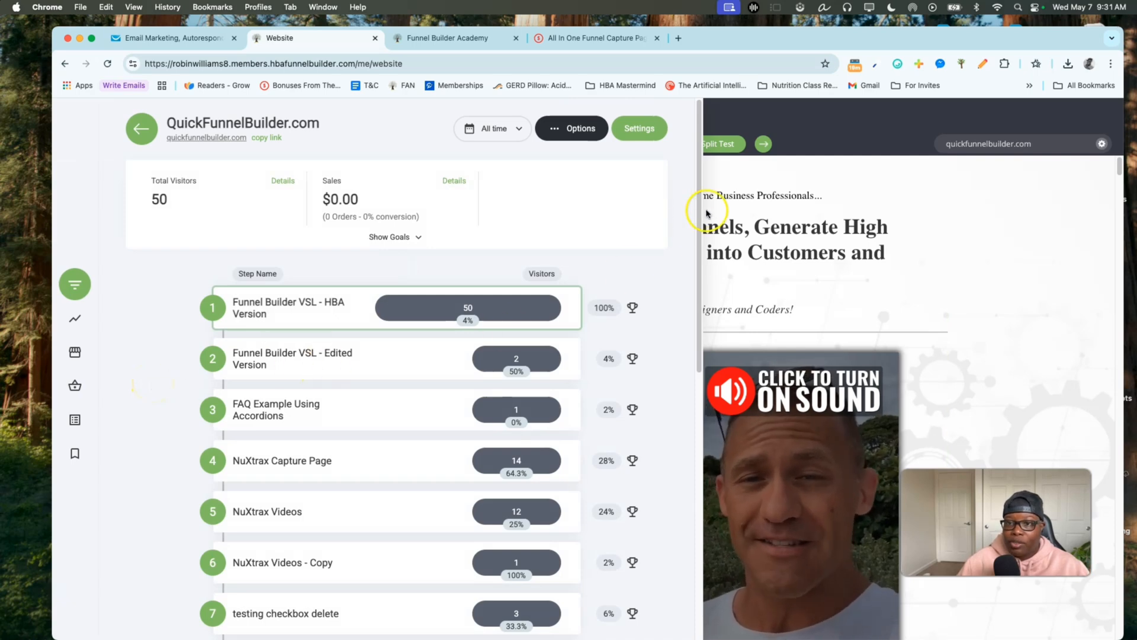
{"action": "left_click_drag", "start_coordinate": [700, 183], "coordinate": [621, 582]}
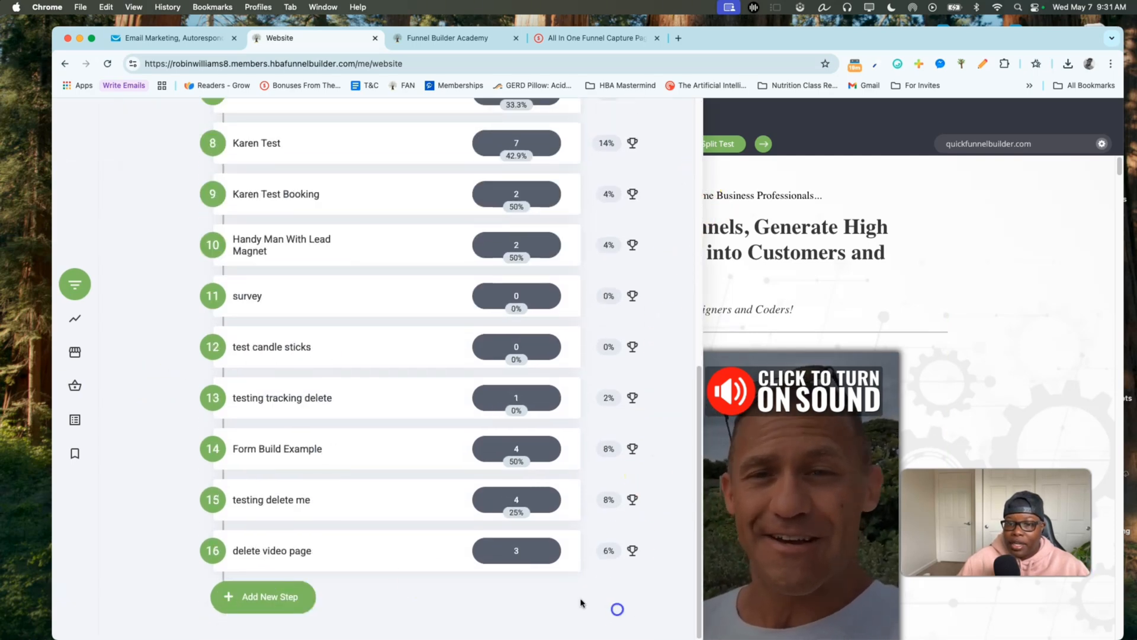
{"action": "left_click", "coordinate": [286, 455]}
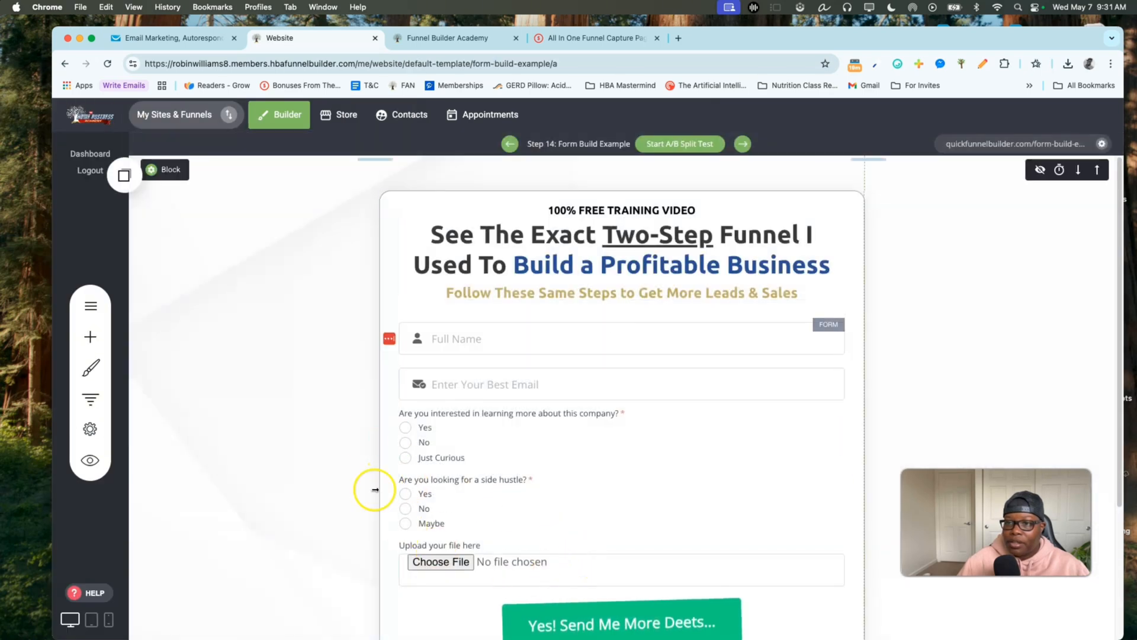
Step: In the form's GetResponse settings, select the list "DO NOT EMAIL - Demo Nu Xtrax" for submitted emails and confirm
{"action": "left_click", "coordinate": [473, 339]}
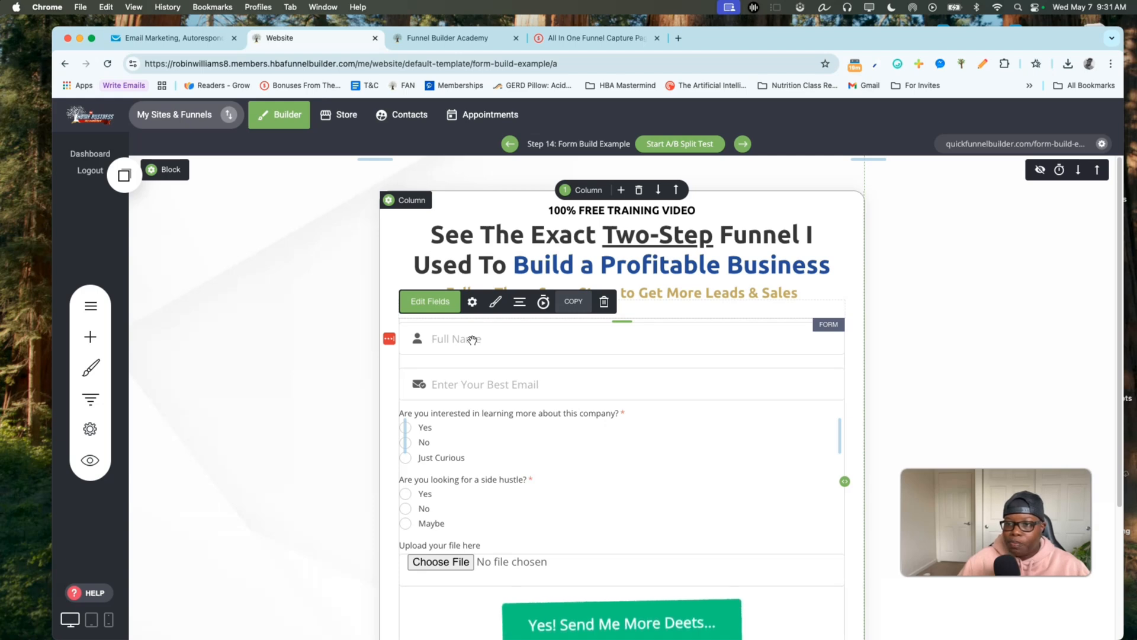
{"action": "left_click", "coordinate": [472, 303]}
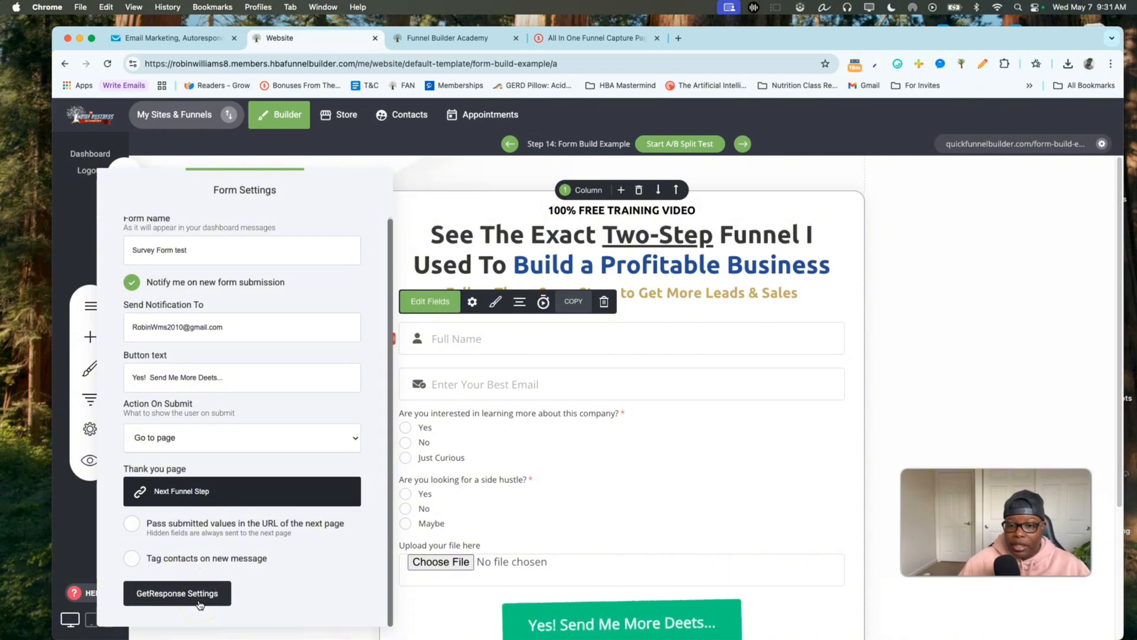
{"action": "left_click", "coordinate": [199, 593]}
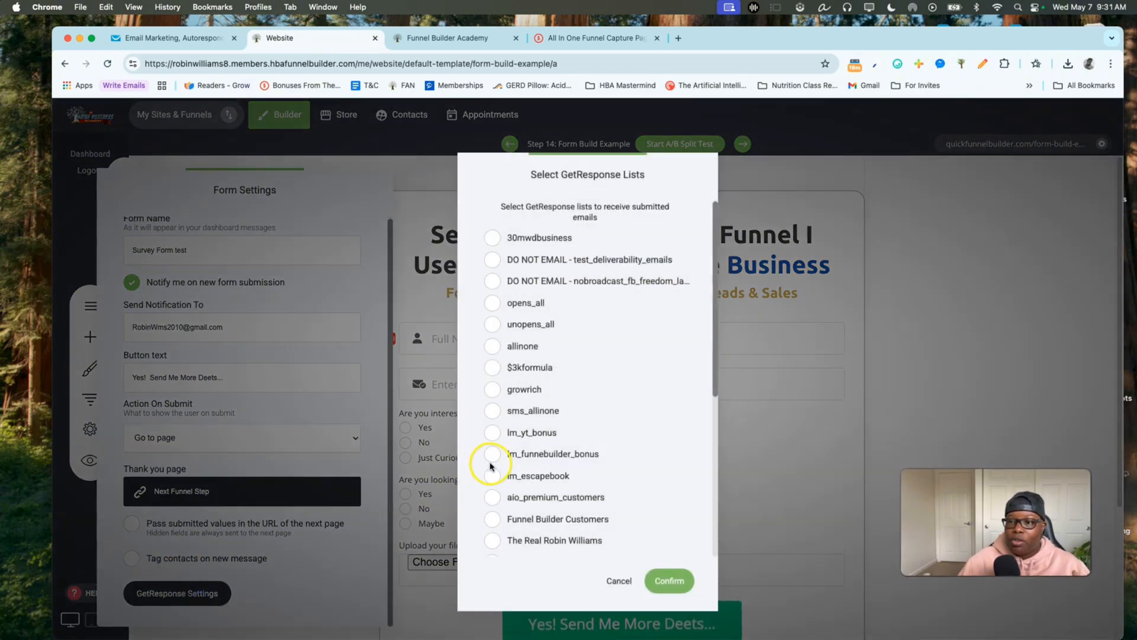
{"action": "scroll", "coordinate": [490, 468], "scroll_direction": "down", "scroll_amount": 5}
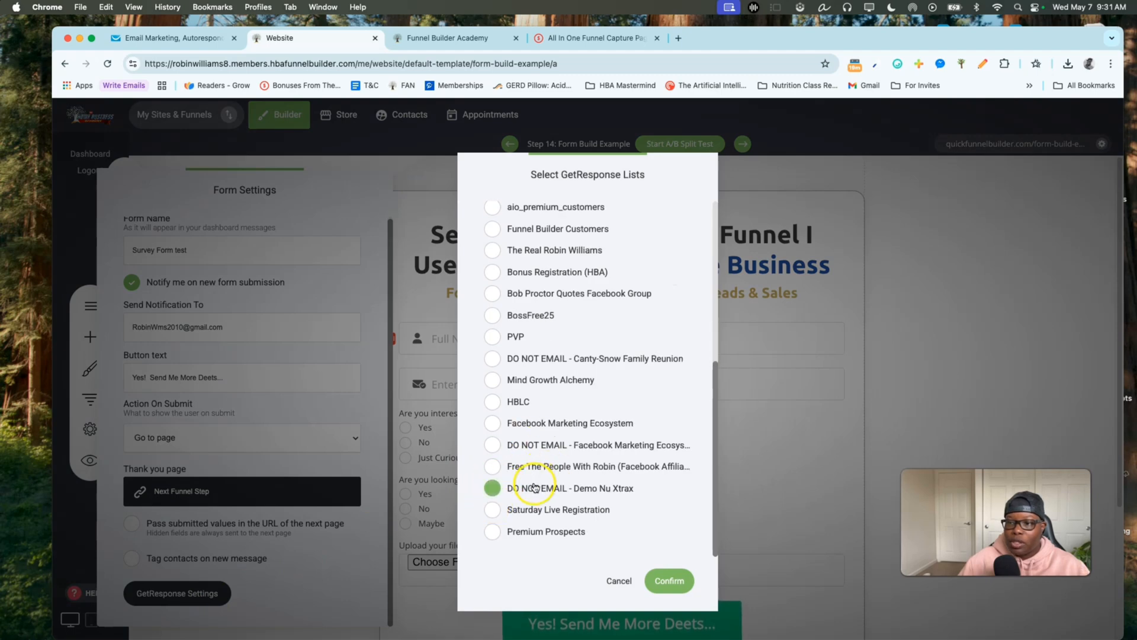
{"action": "left_click", "coordinate": [500, 490]}
{"action": "left_click", "coordinate": [679, 583]}
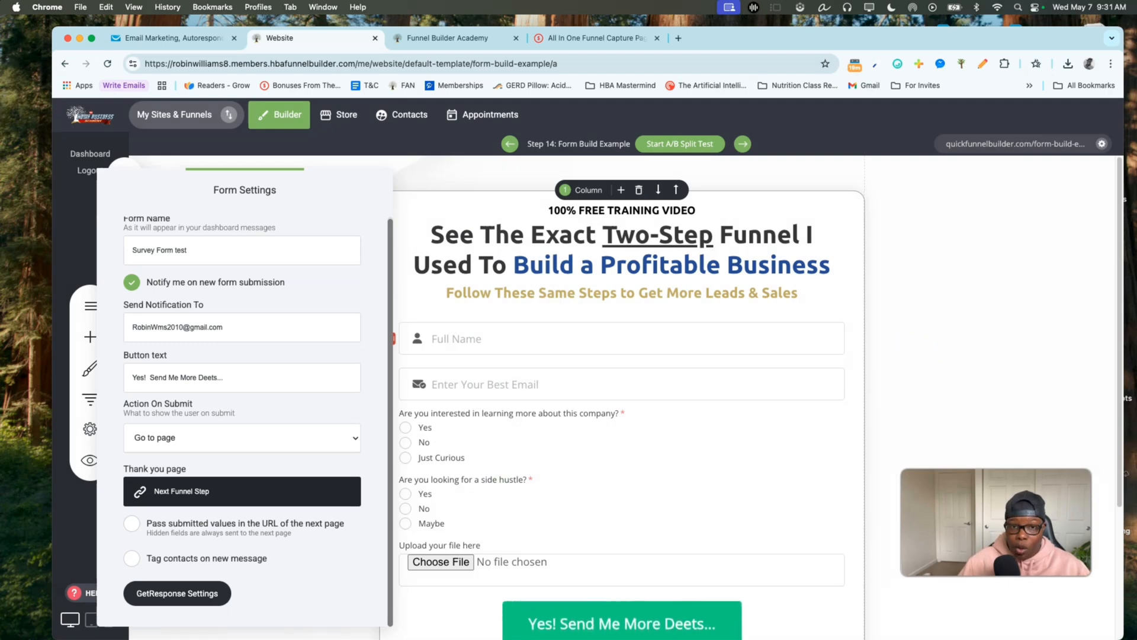
Step: Close the form settings and save the changes to the Form Build Example page
{"action": "left_click", "coordinate": [934, 367]}
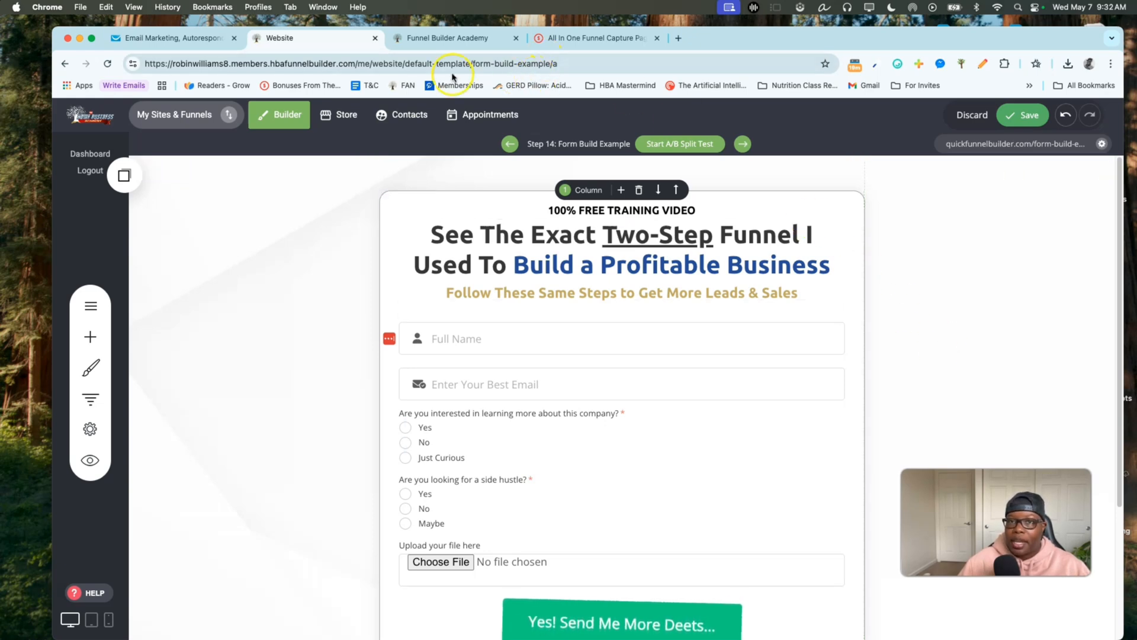
{"action": "left_click", "coordinate": [237, 61]}
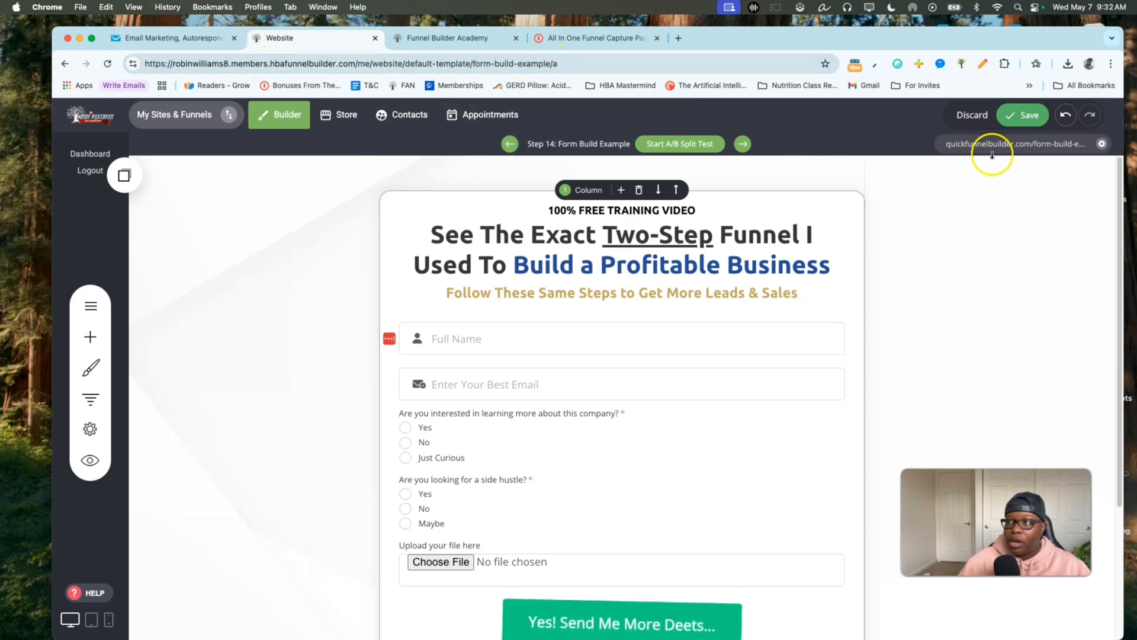
{"action": "left_click", "coordinate": [1022, 115]}
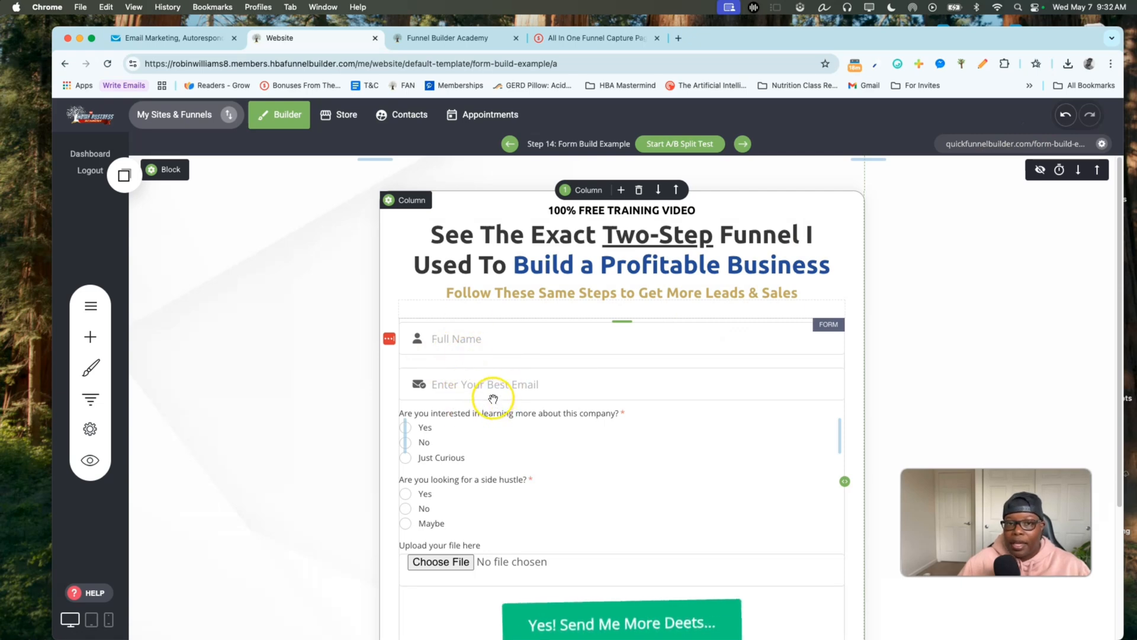
Step: Switch back to GetResponse and dismiss the Copy API Key dialog
{"action": "left_click", "coordinate": [210, 39]}
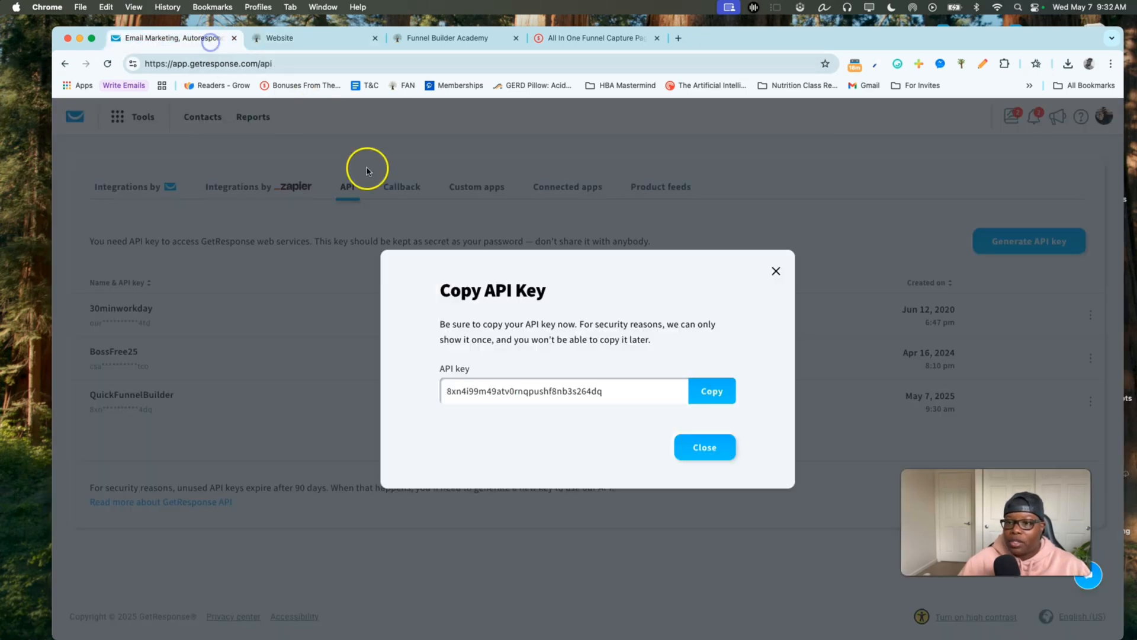
{"action": "left_click", "coordinate": [777, 270]}
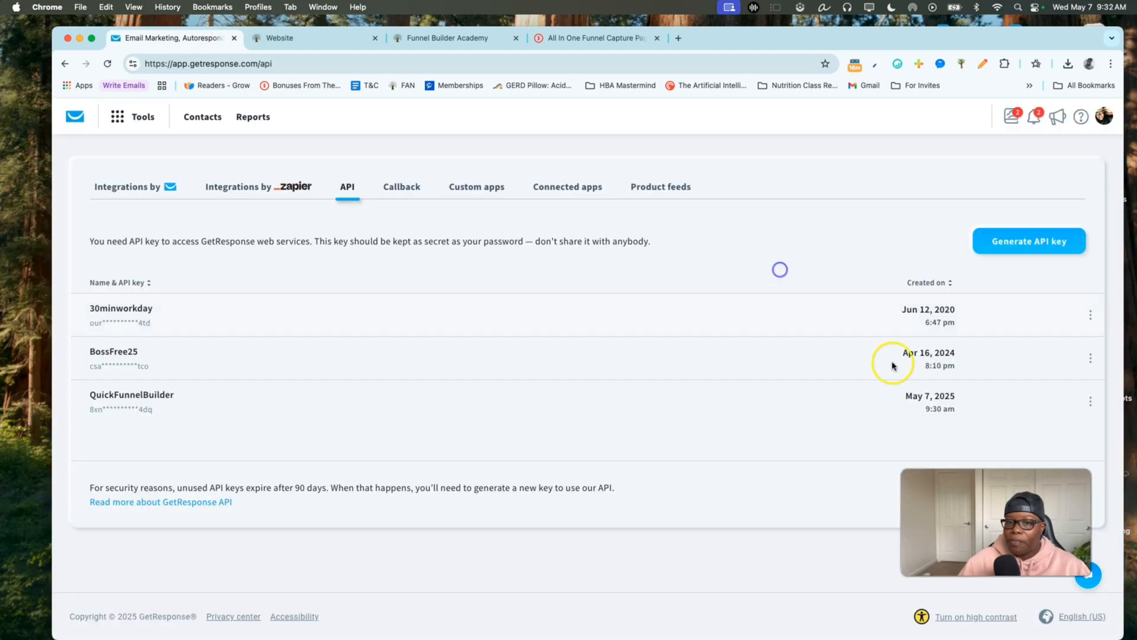
Step: Delete the QuickFunnelBuilder API key and highlight the security note about unused API keys expiring
{"action": "left_click", "coordinate": [1091, 401]}
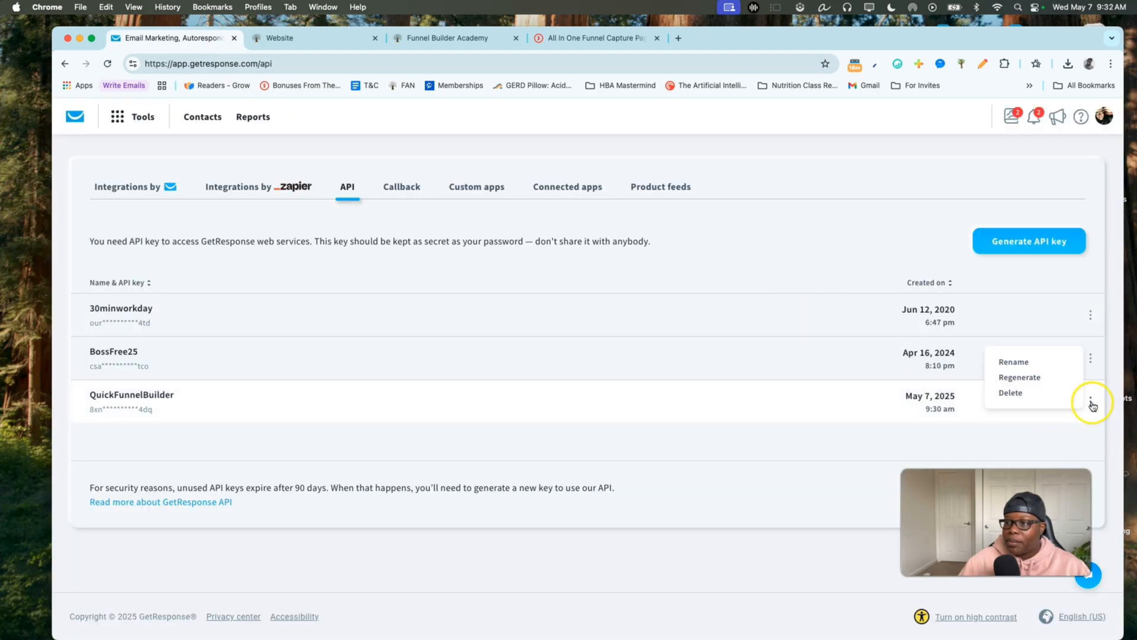
{"action": "left_click", "coordinate": [1057, 401]}
{"action": "left_click", "coordinate": [723, 418]}
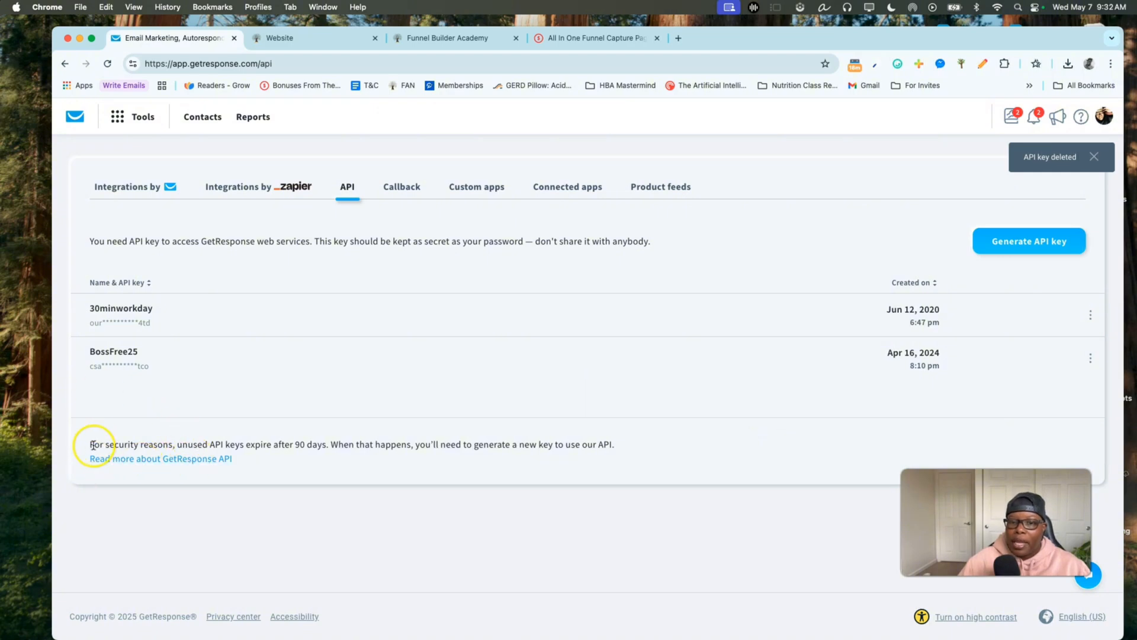
{"action": "left_click_drag", "start_coordinate": [93, 445], "coordinate": [619, 443]}
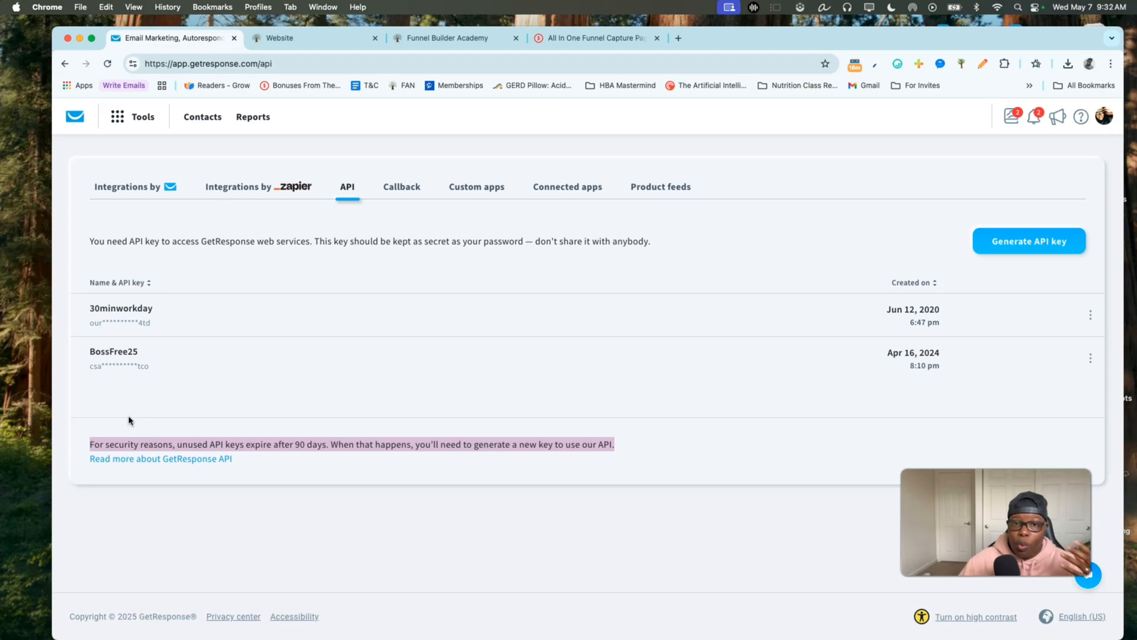
Step: Look at the First Steps lessons on the Funnel Builder Academy site and bring up the free demo capture page
{"action": "left_click", "coordinate": [313, 42]}
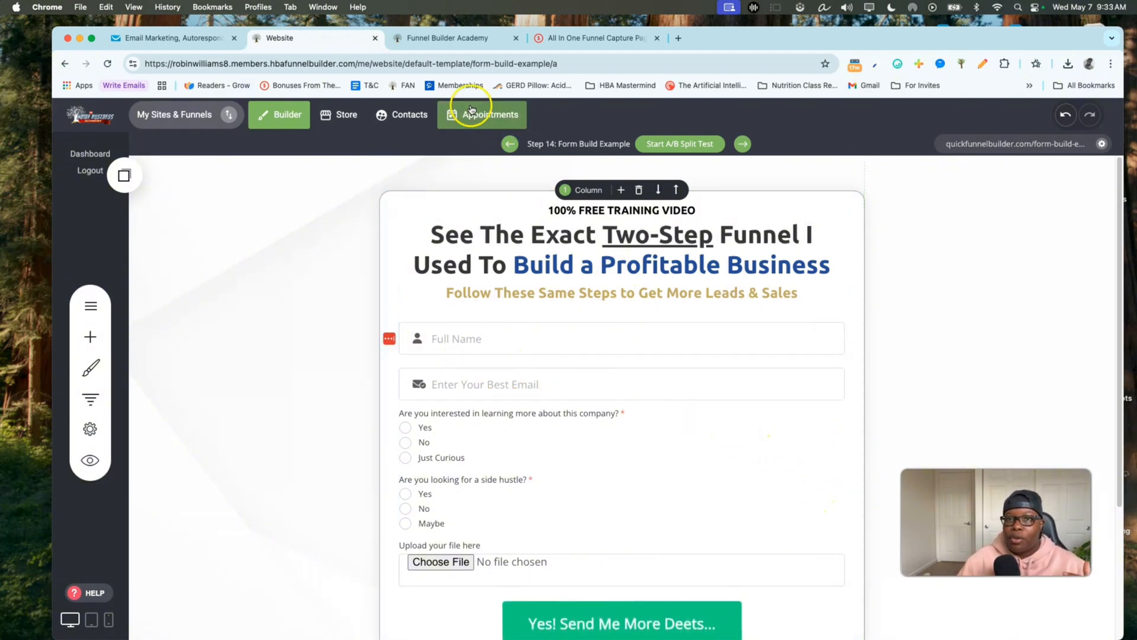
{"action": "left_click", "coordinate": [449, 38]}
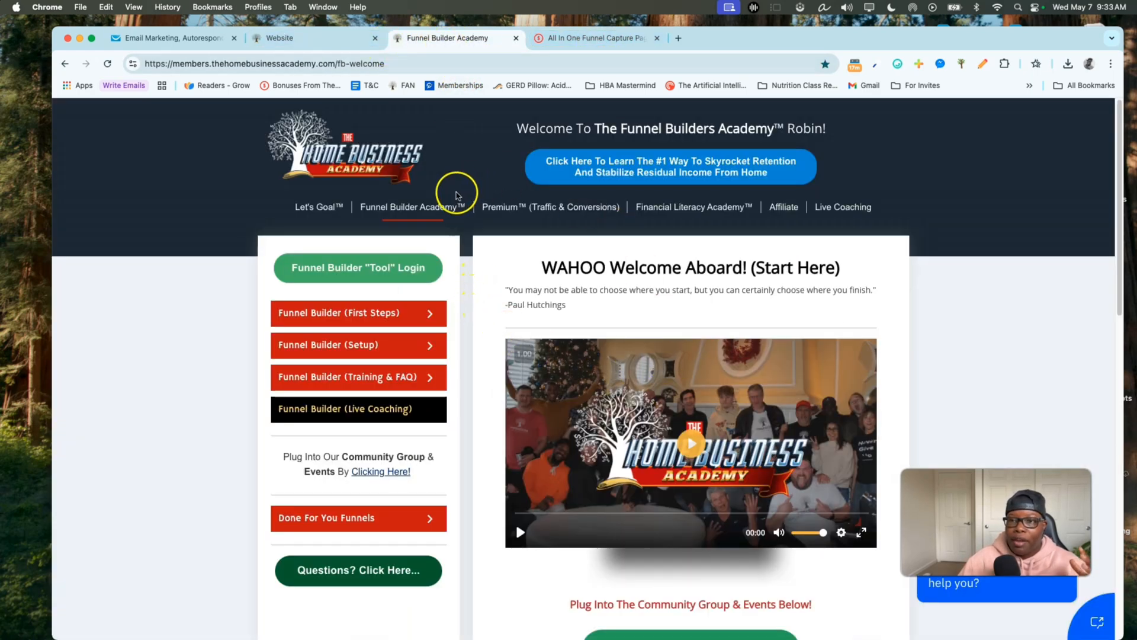
{"action": "left_click", "coordinate": [343, 312]}
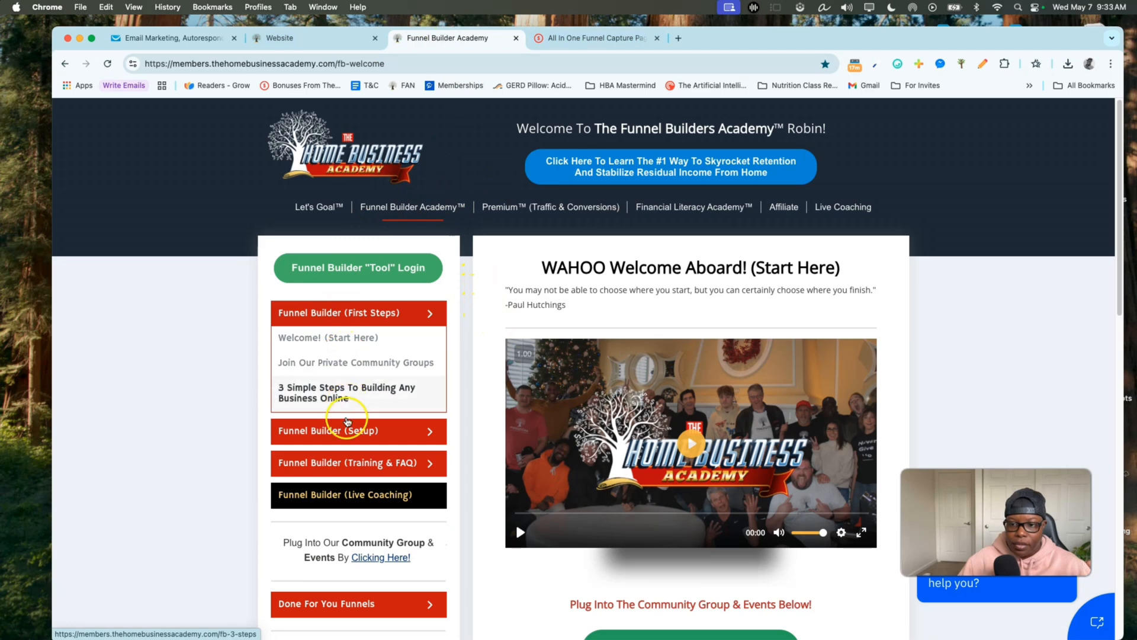
{"action": "left_click", "coordinate": [347, 418]}
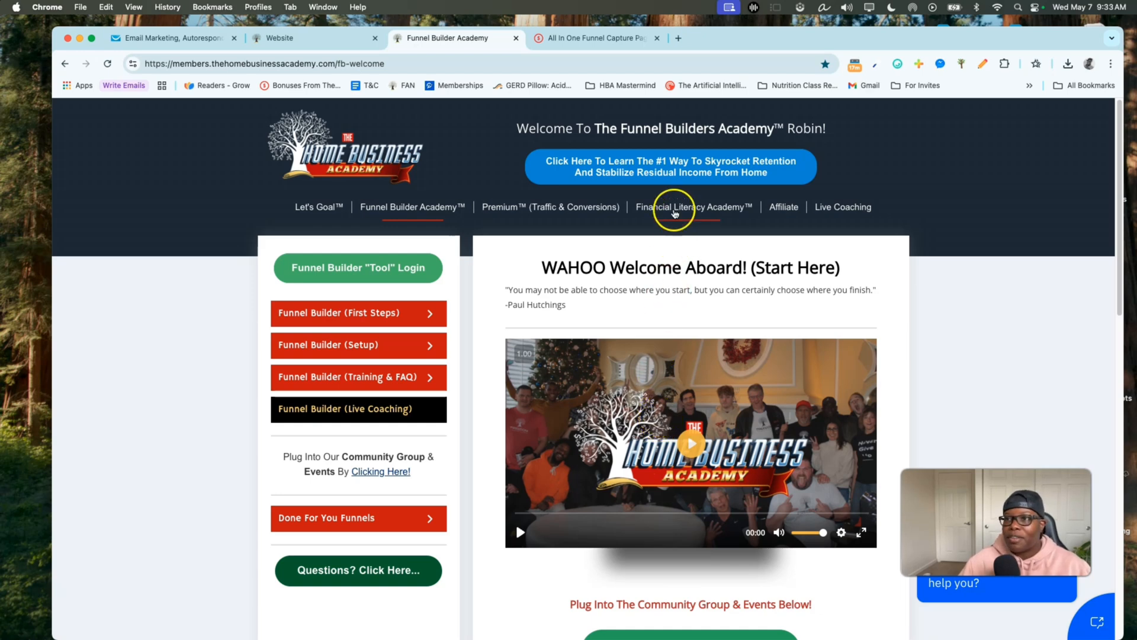
{"action": "left_click", "coordinate": [570, 39]}
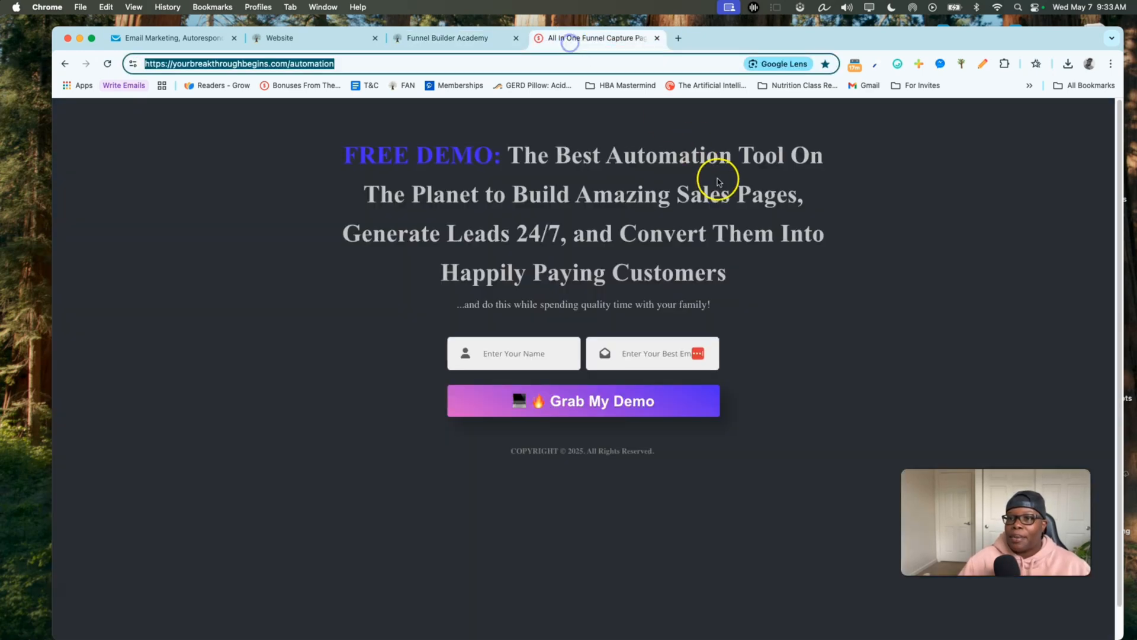